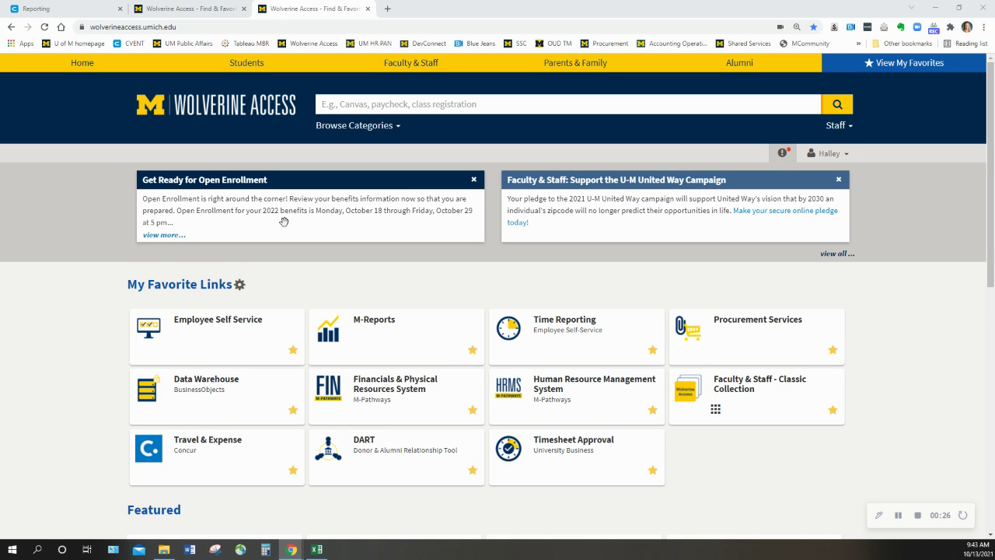
Launch DART from the favorite links, enter Blackbaud CRM and open the Reconcile Game Day Fees page
scroll(284, 222, down, 1)
scroll(325, 247, up, 1)
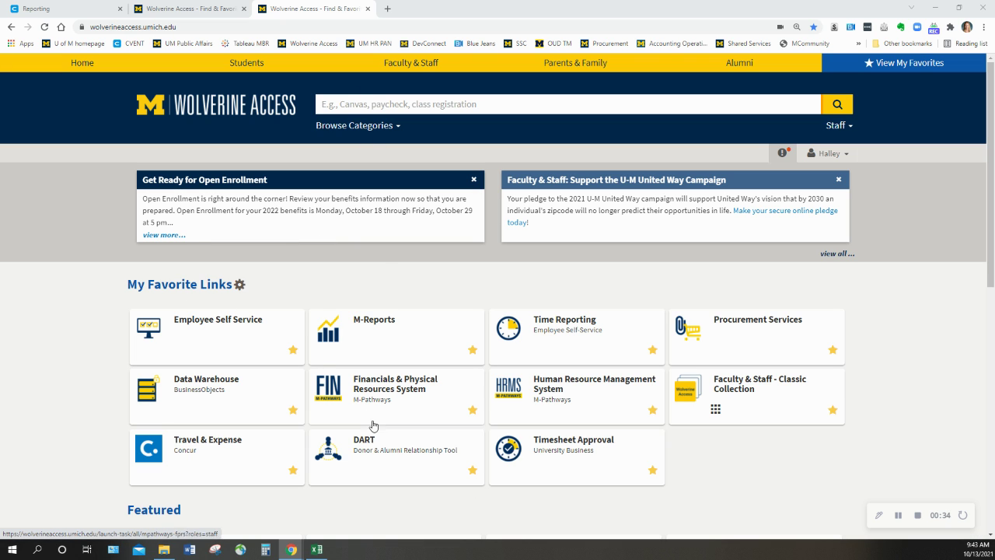
click(381, 456)
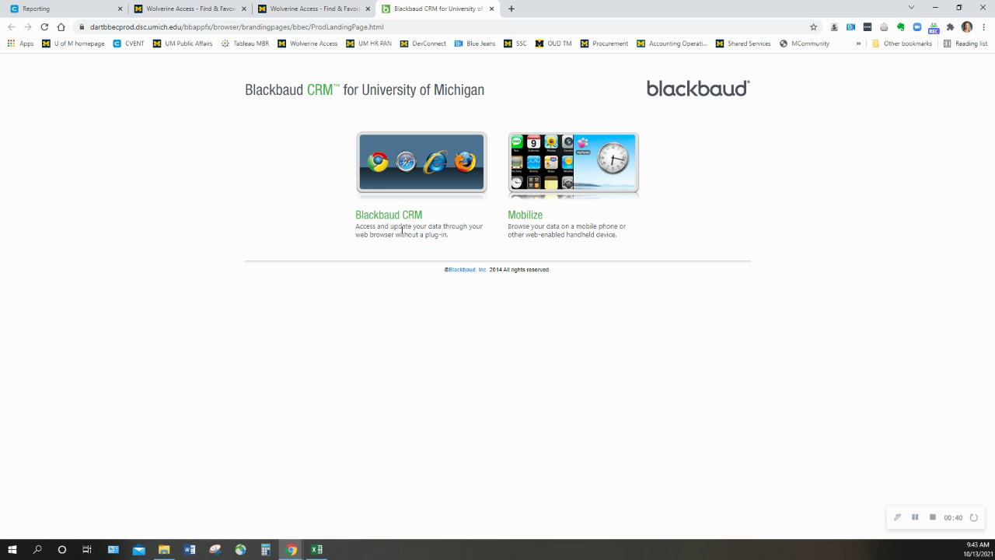
click(408, 171)
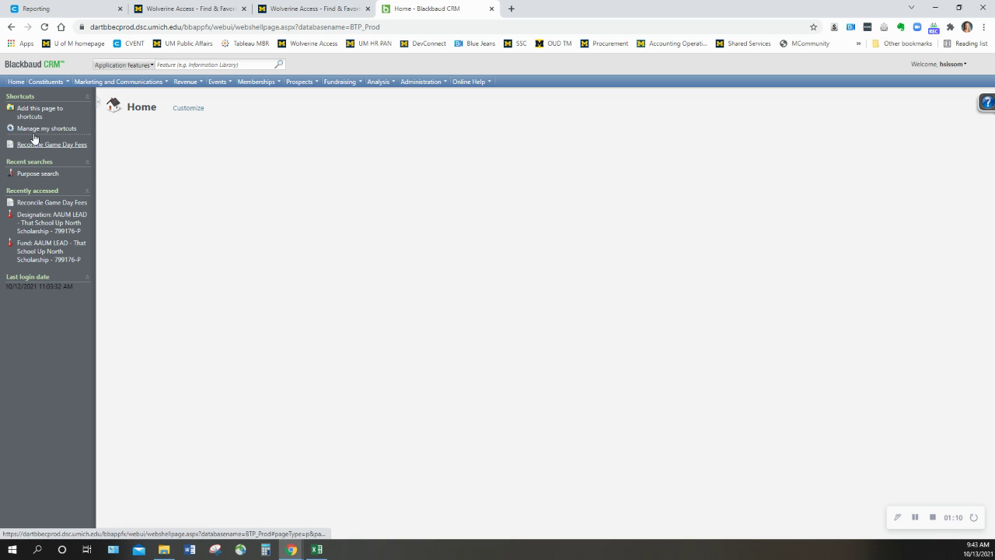
mouse_move(46, 149)
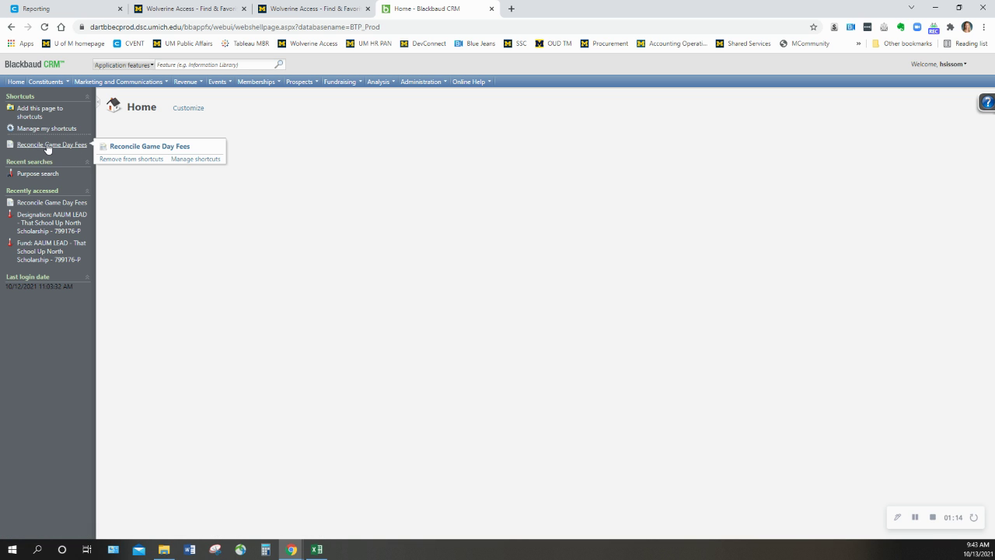
click(46, 145)
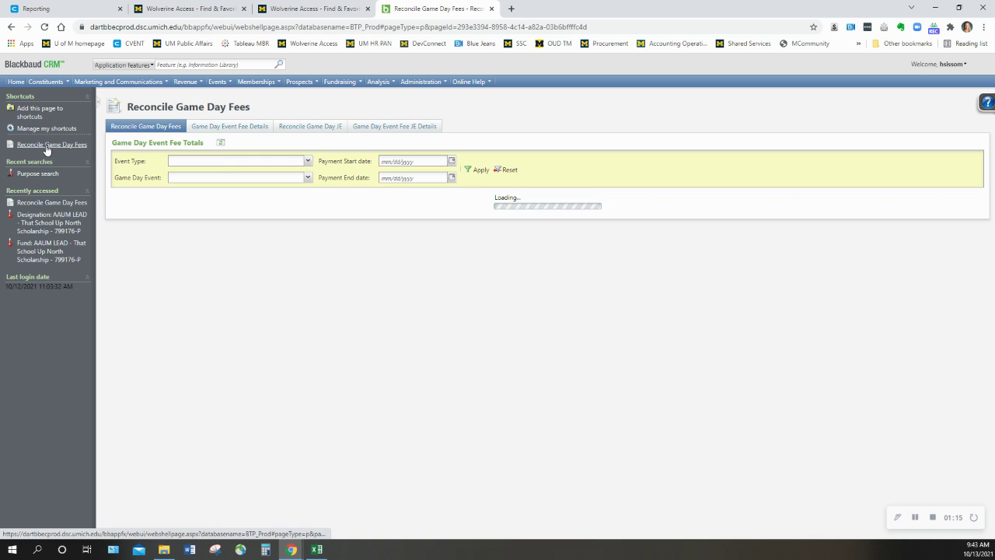
Filter the fee totals by event type Football - Game Ticket and game day event OUD_Tickets_WMU_09/04_CY21
click(308, 160)
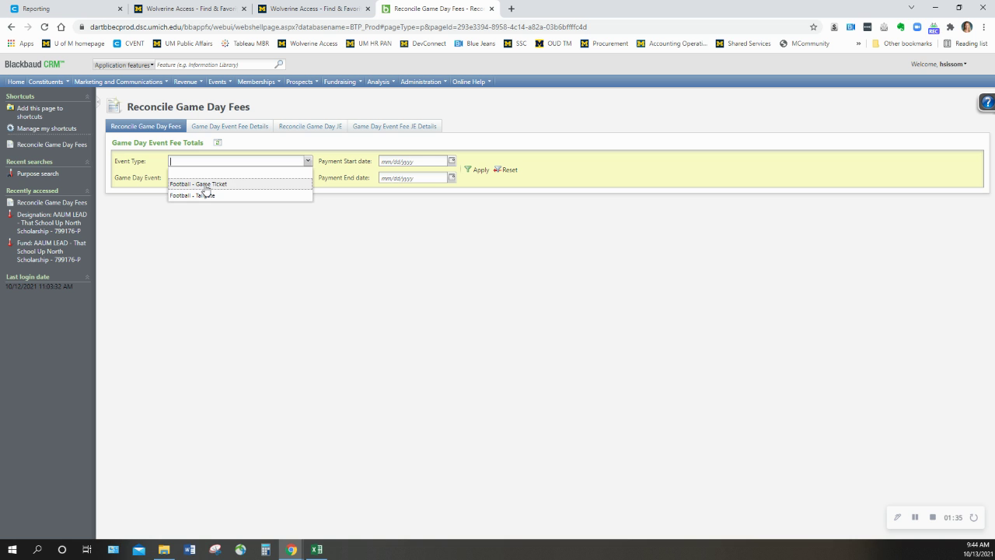
click(204, 186)
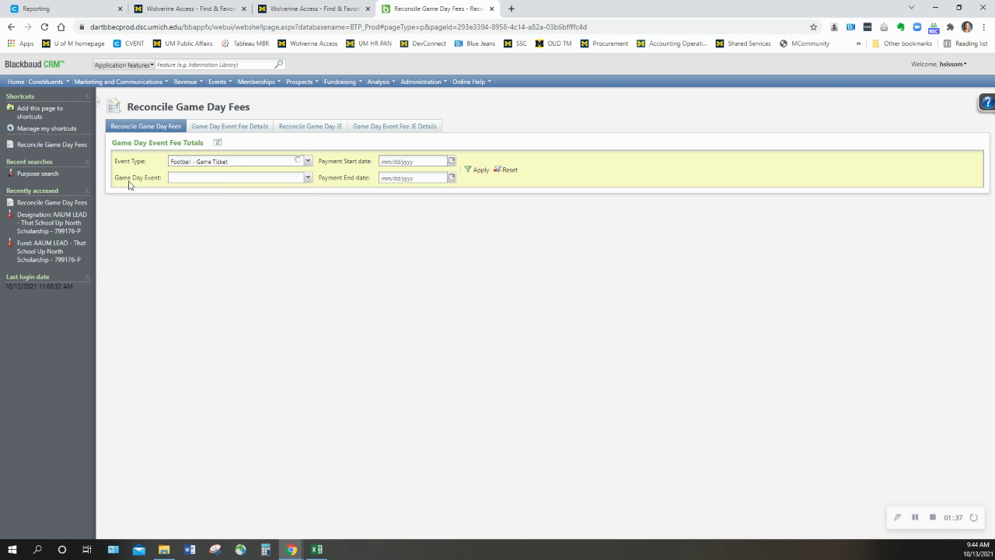
click(308, 178)
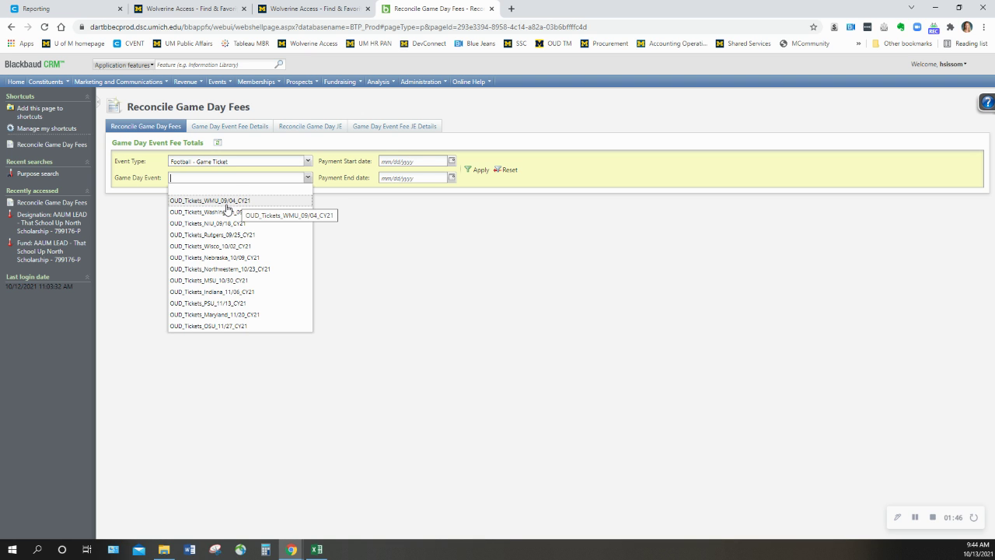
click(225, 201)
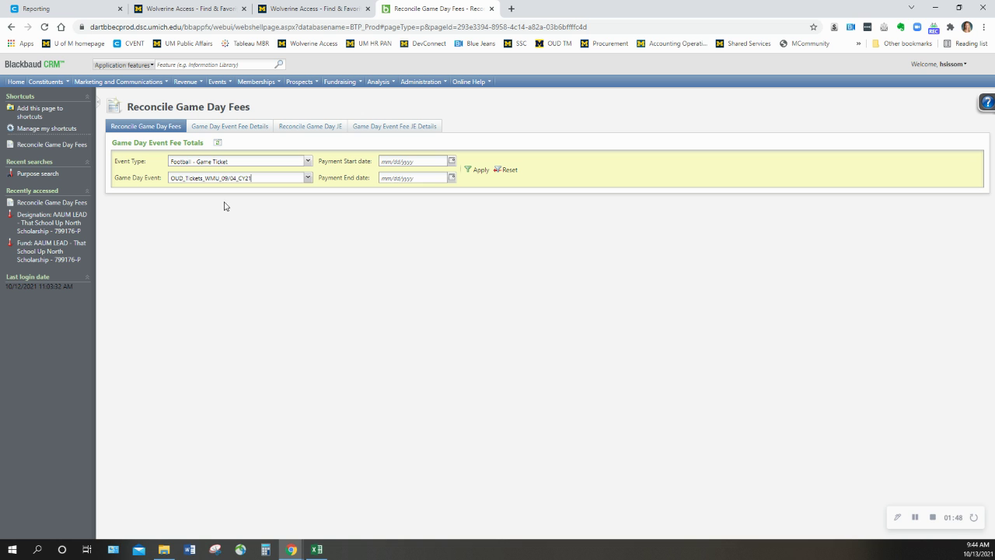
click(481, 171)
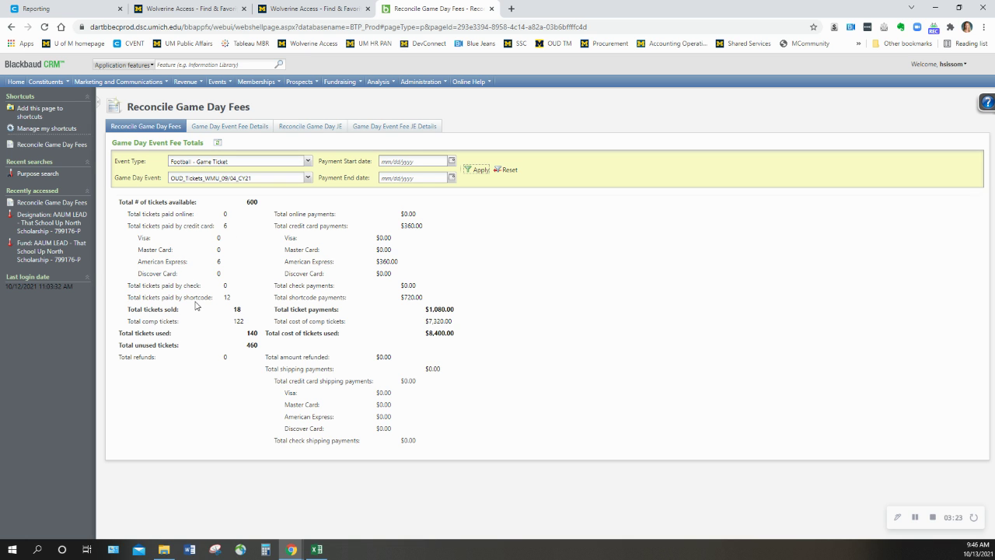
Examine the total tickets sold and total comp tickets figures in the game's fee totals
triple_click(171, 310)
shift+click(245, 311)
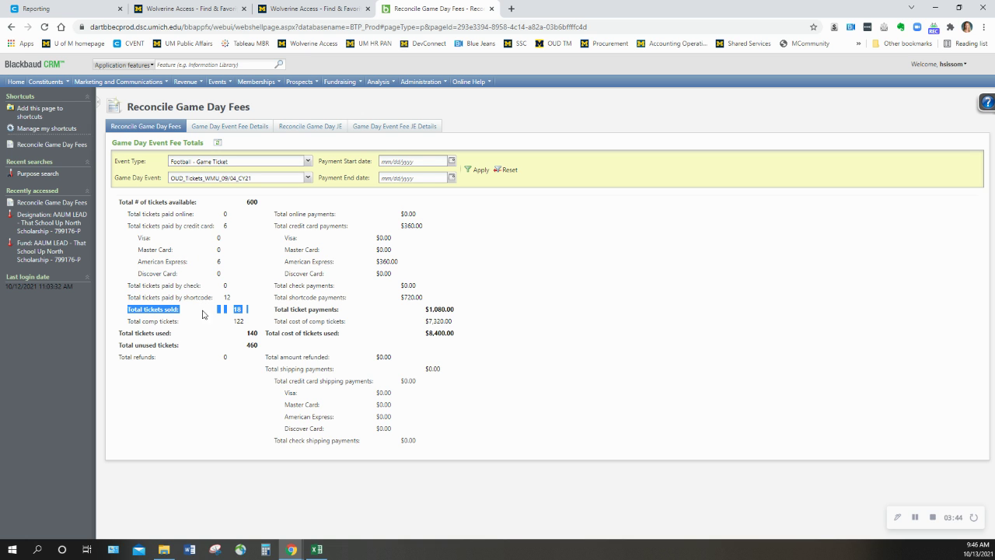
click(245, 325)
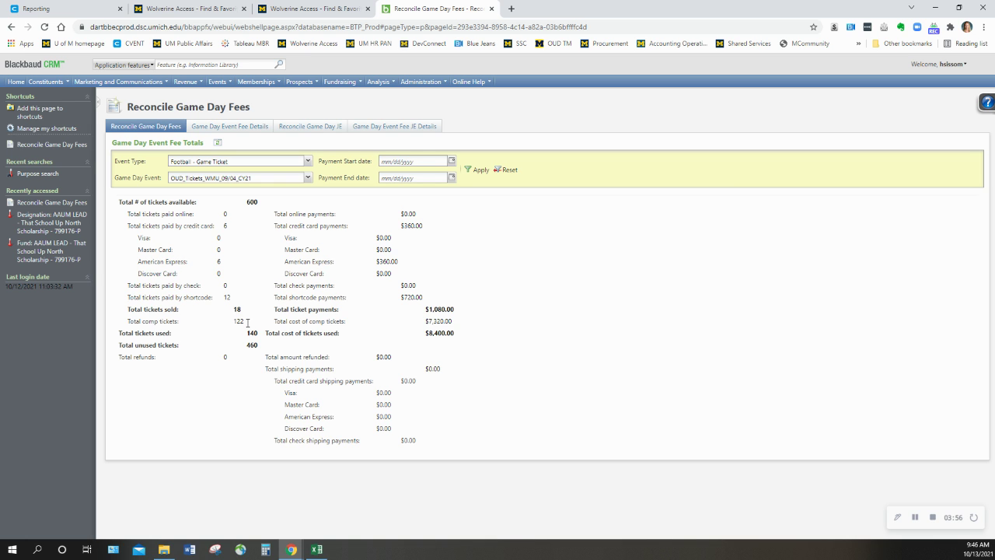
drag(248, 322, 233, 325)
double_click(237, 310)
Search the Game Day Event Fee Details list for WMU
click(235, 131)
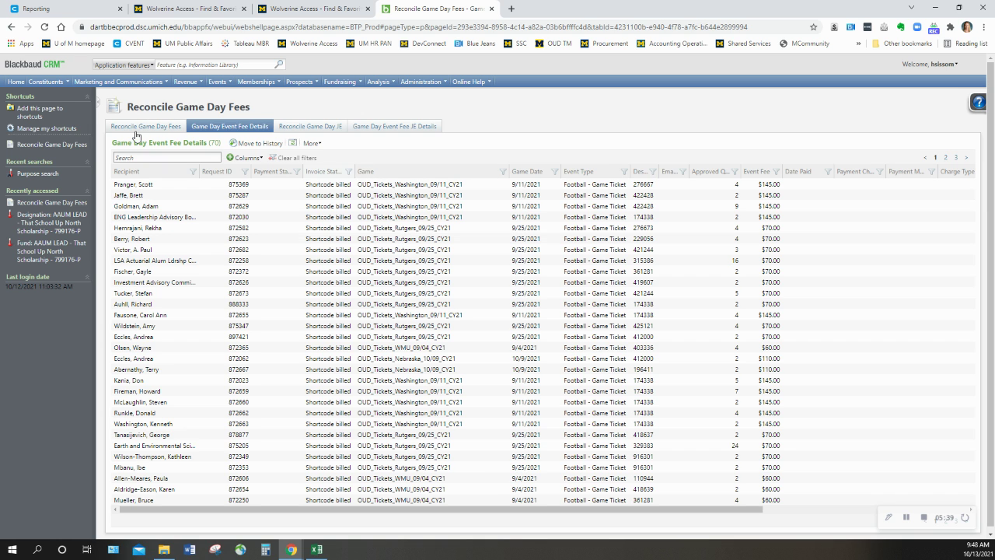
click(140, 160)
text(W)
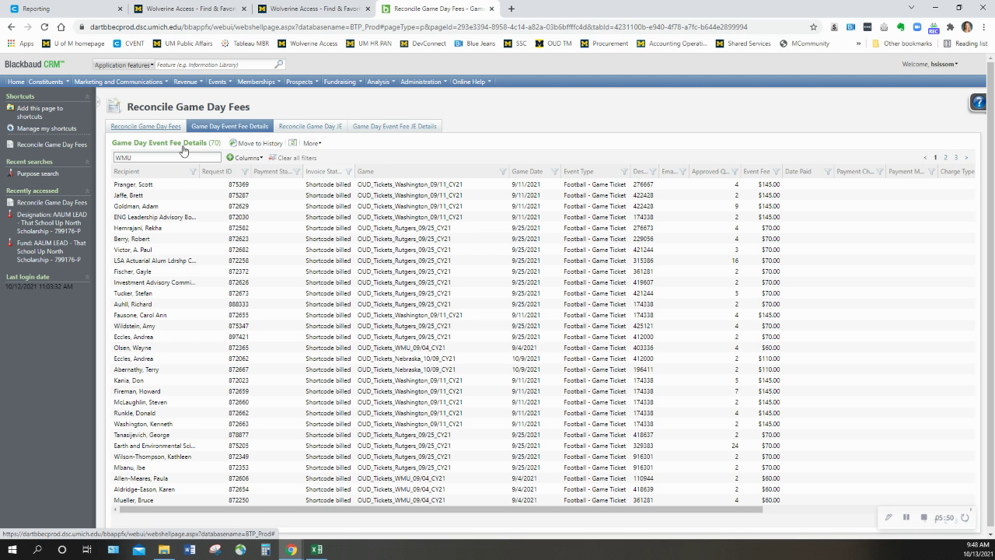
text(MU)
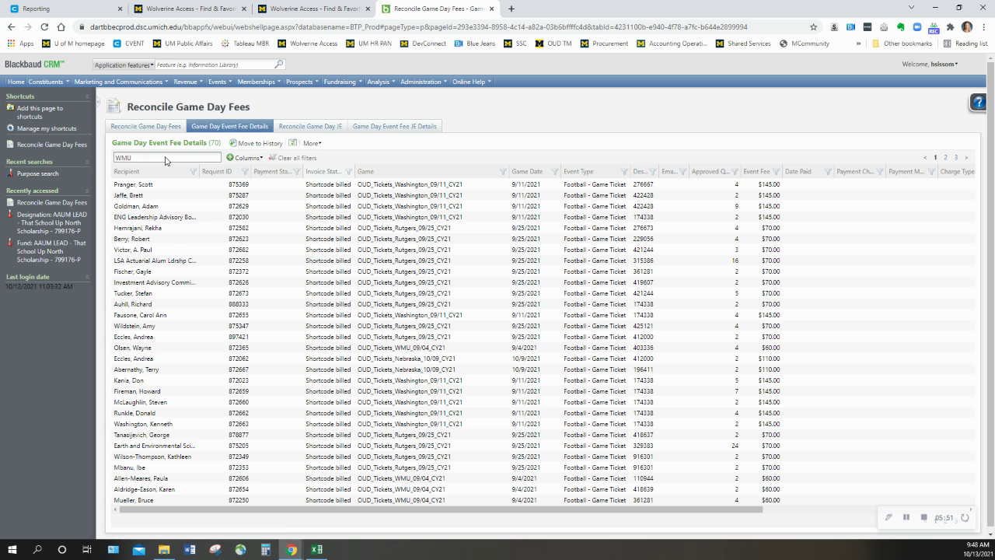
key(Return)
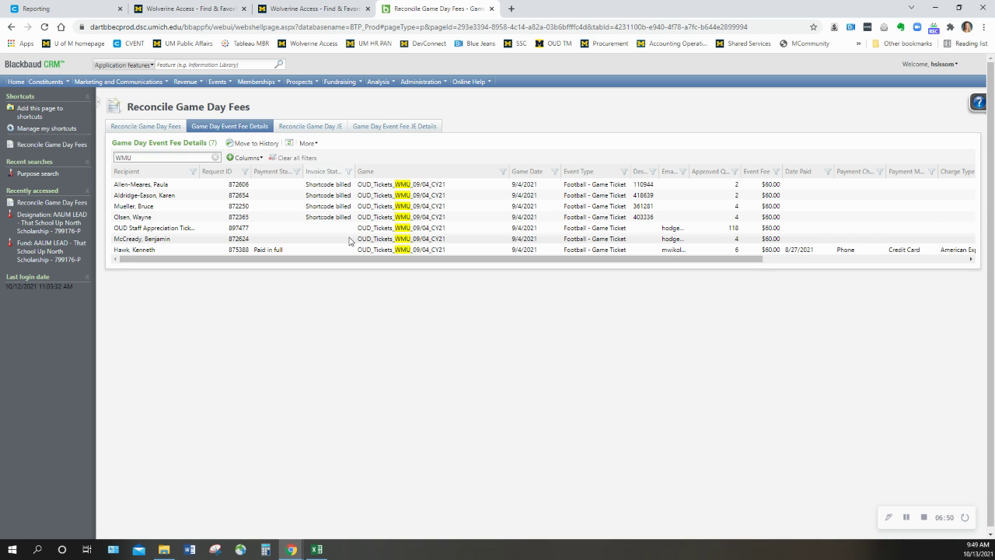
Export the filtered WMU fee details to an Excel file and open it in a full-size Excel window
click(310, 145)
click(332, 171)
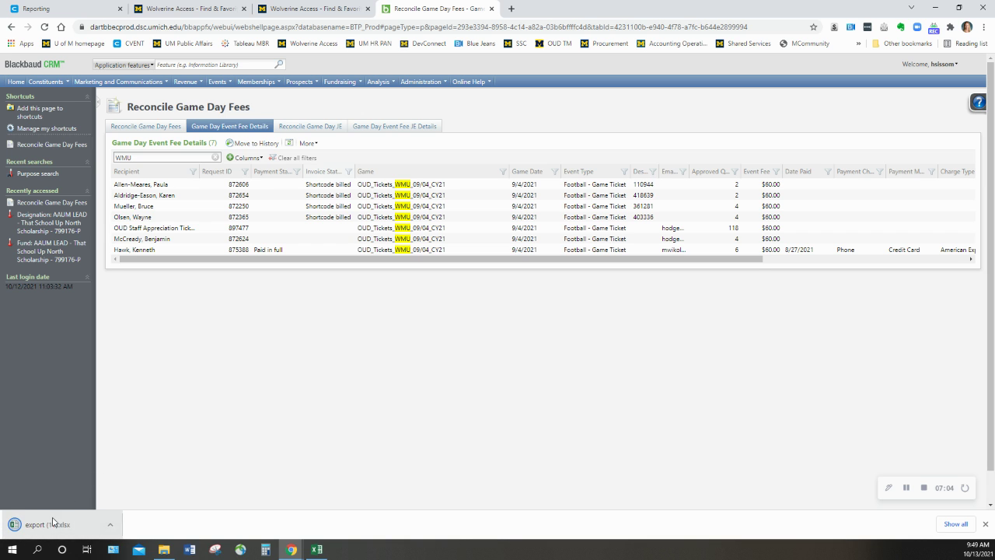
click(114, 519)
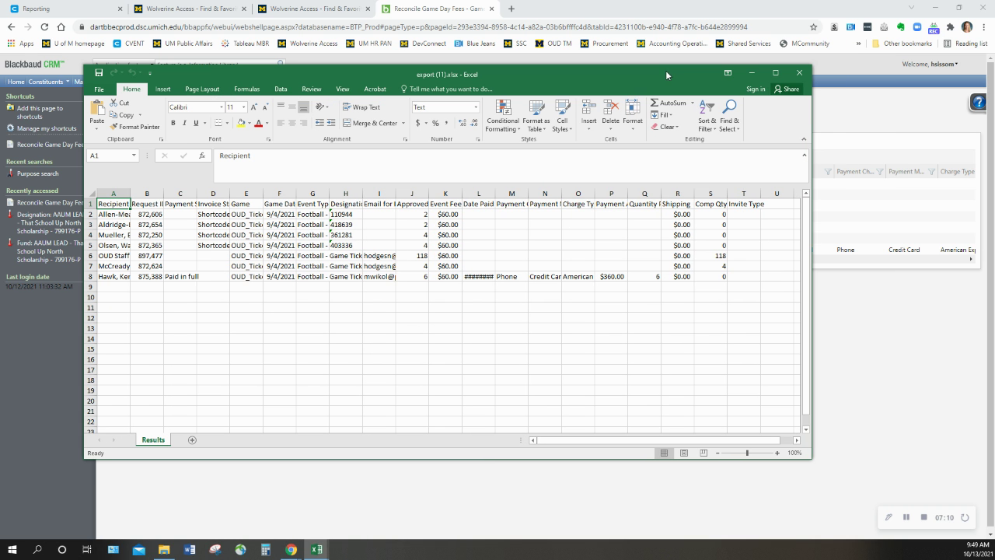
click(775, 75)
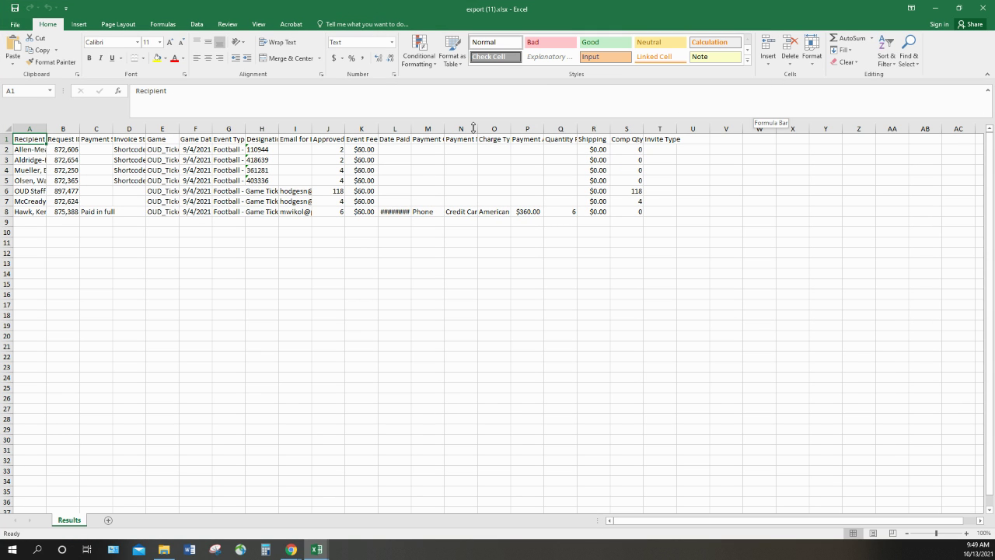
Widen the Date Paid, Charge Type, Invoice Status, Payment Channel and Payment Method columns so their contents can be read
drag(411, 129, 425, 130)
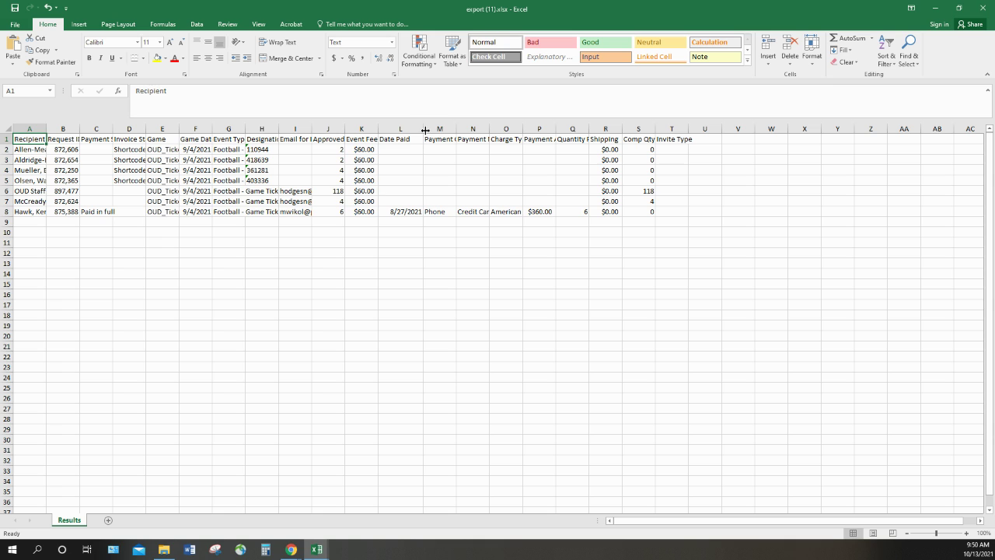
drag(490, 129, 551, 129)
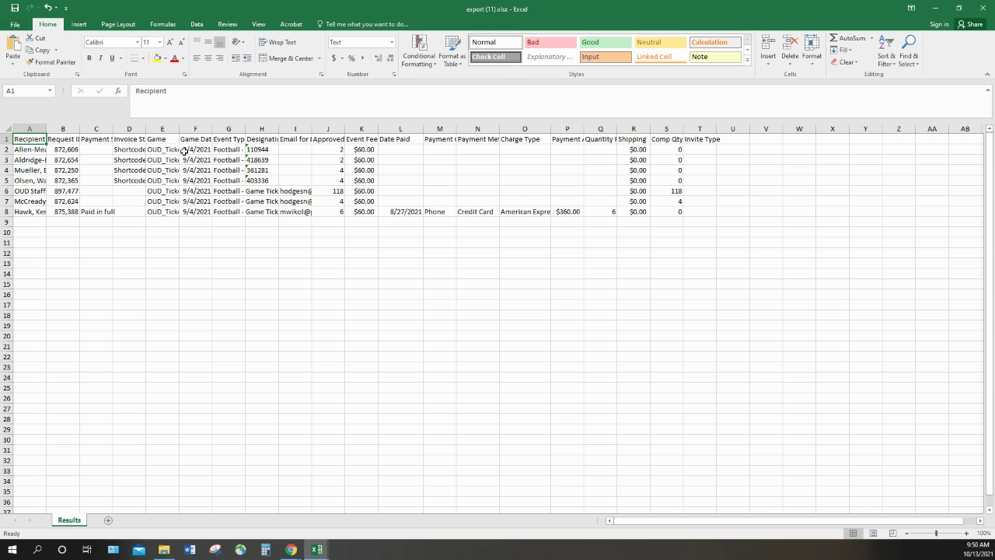
drag(146, 129, 168, 129)
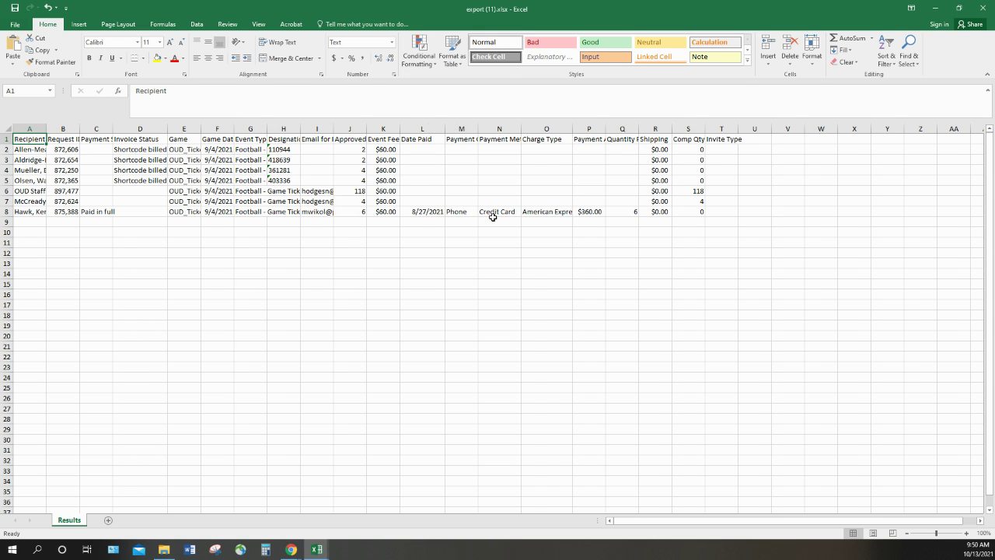
drag(478, 129, 522, 129)
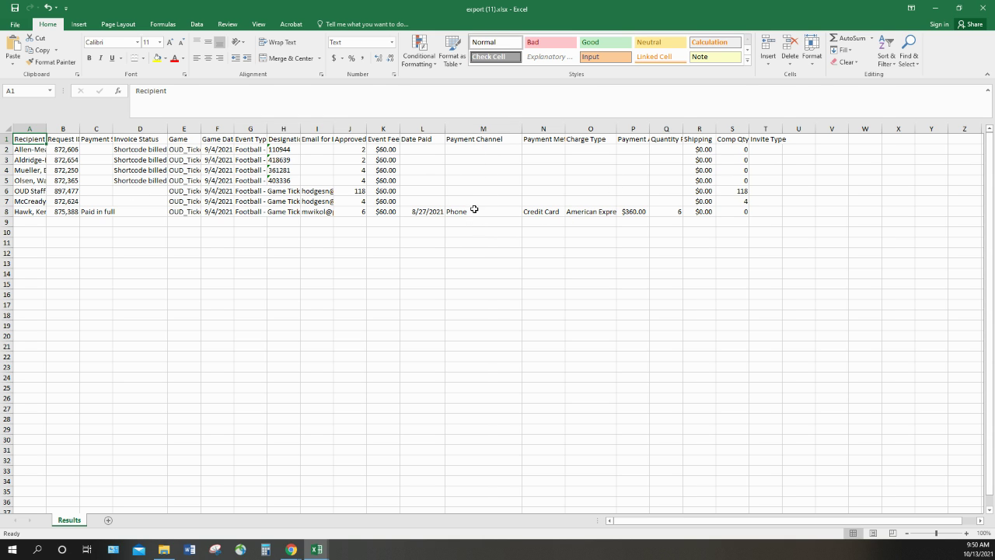
drag(566, 129, 603, 129)
click(558, 201)
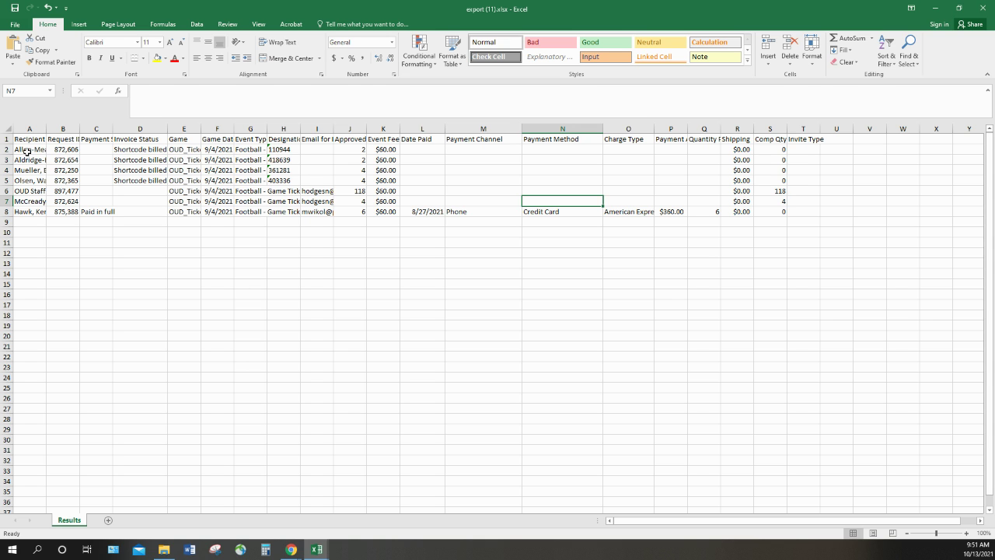
Sum the approved quantities of the shortcode-billed rows and compare the sum with the Reconcile Game Day Fees totals in the browser
drag(10, 149, 15, 180)
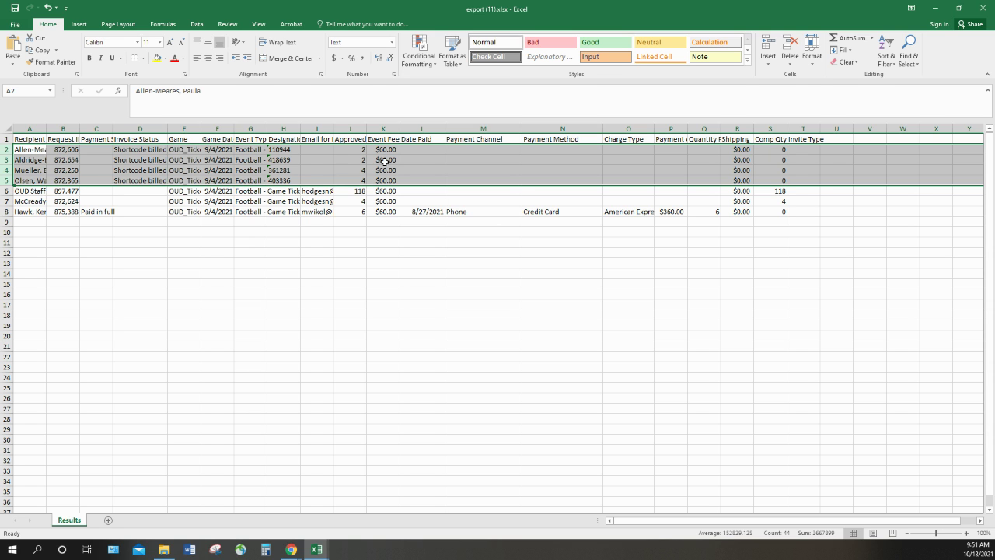
drag(360, 150, 362, 179)
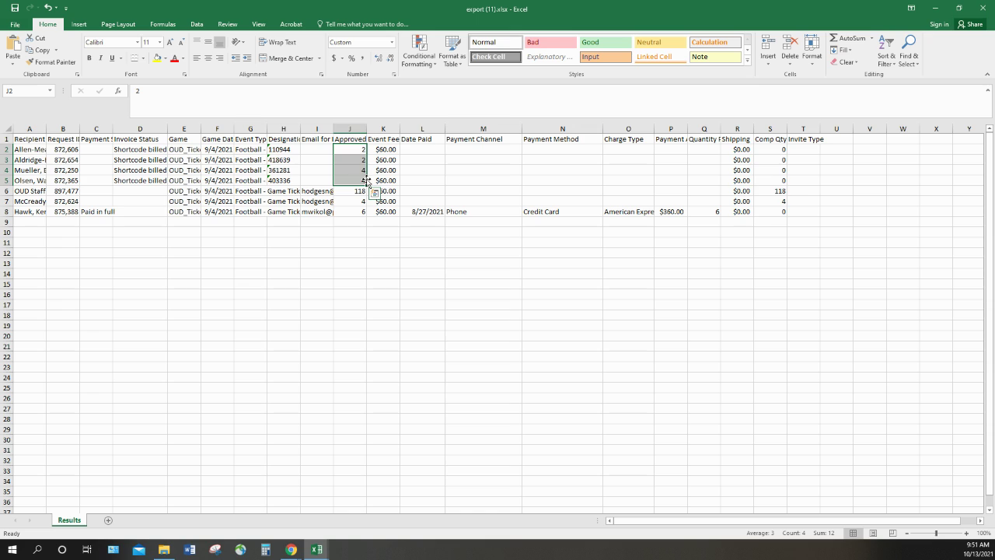
drag(288, 13, 496, 177)
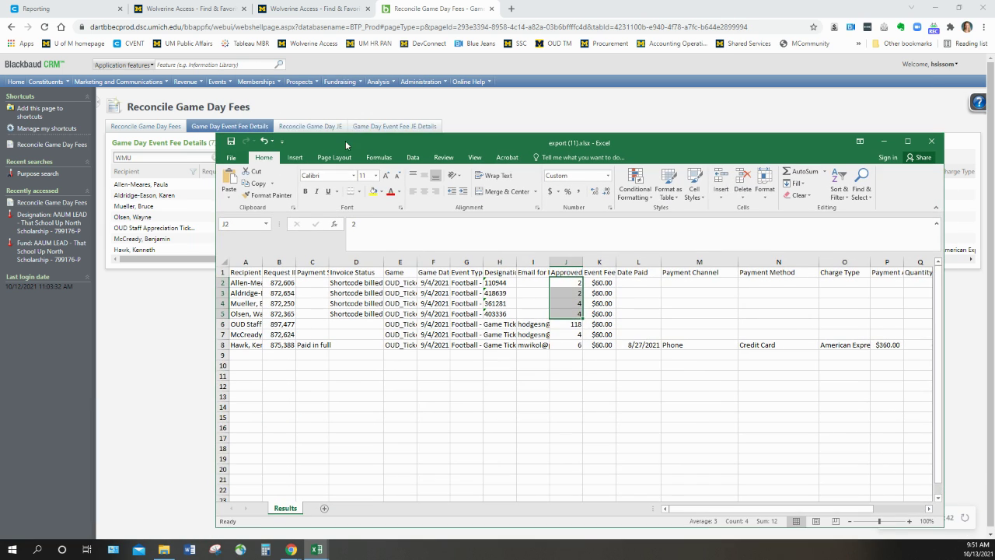
click(148, 127)
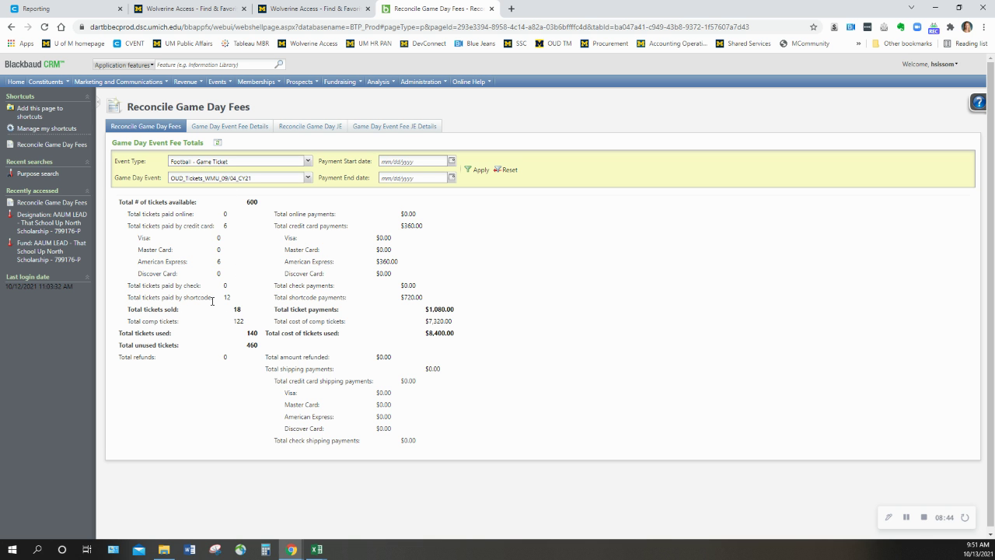
Rearrange the browser and the exported Excel workbook as overlapping windows for switching between them
drag(573, 8, 643, 36)
click(262, 160)
drag(349, 139, 181, 101)
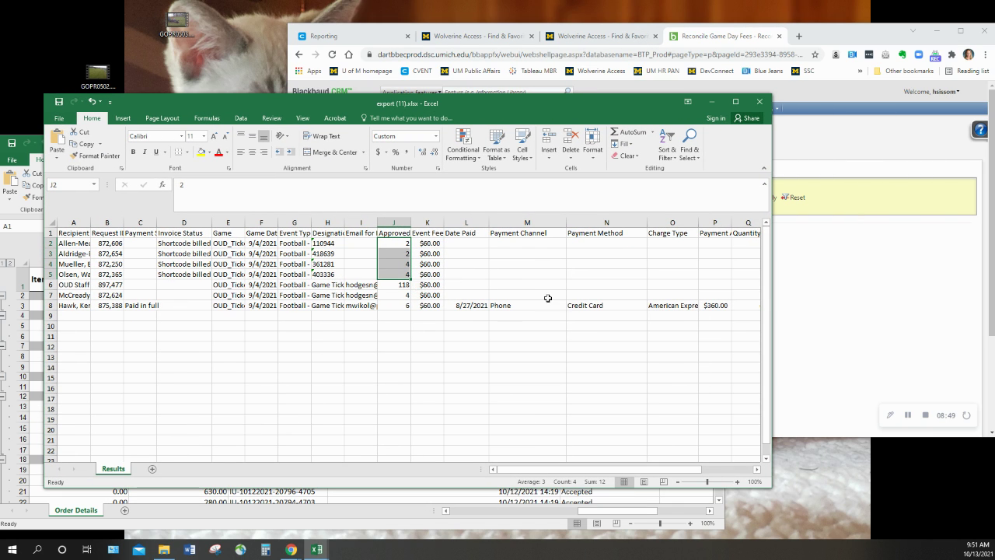
Compare the credit card payment in row 8 with the total tickets paid by credit card in the fee totals
click(51, 306)
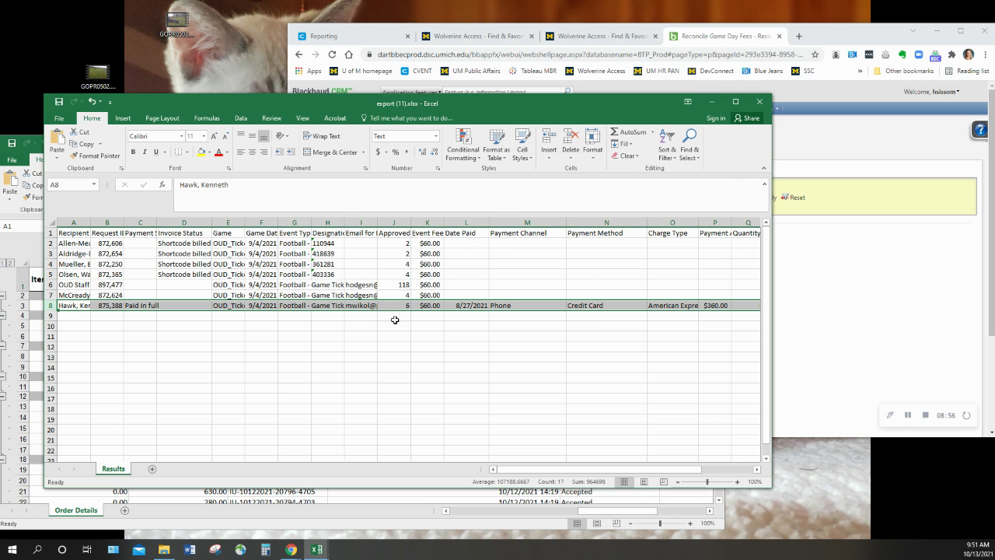
click(739, 39)
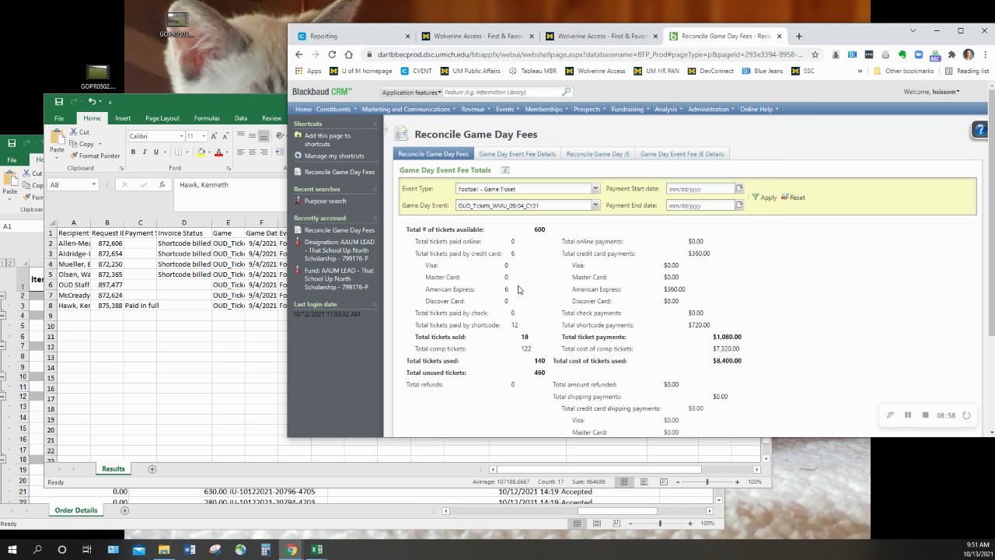
drag(459, 254, 517, 253)
click(232, 106)
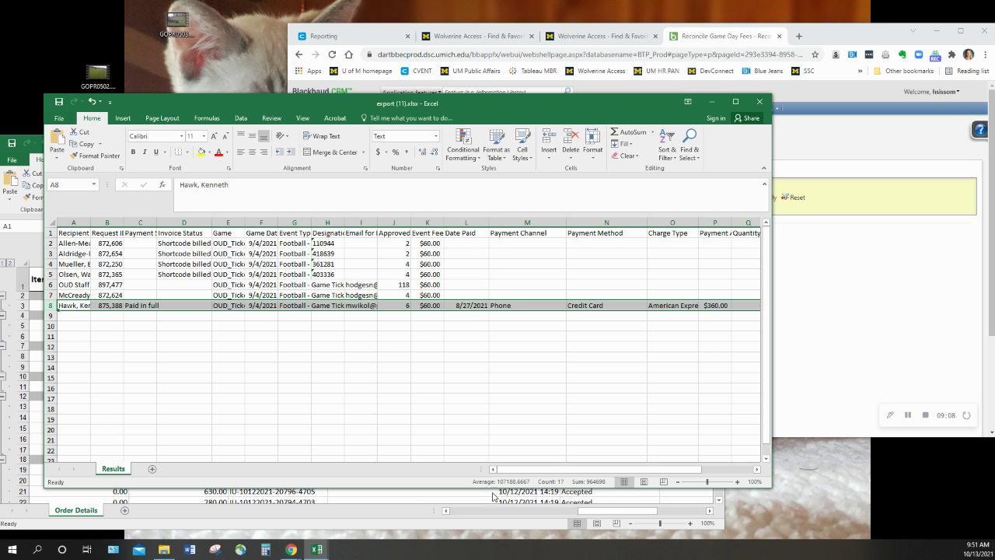
Check the sum of the Comp Qty values in rows 6 and 7
drag(545, 470, 665, 474)
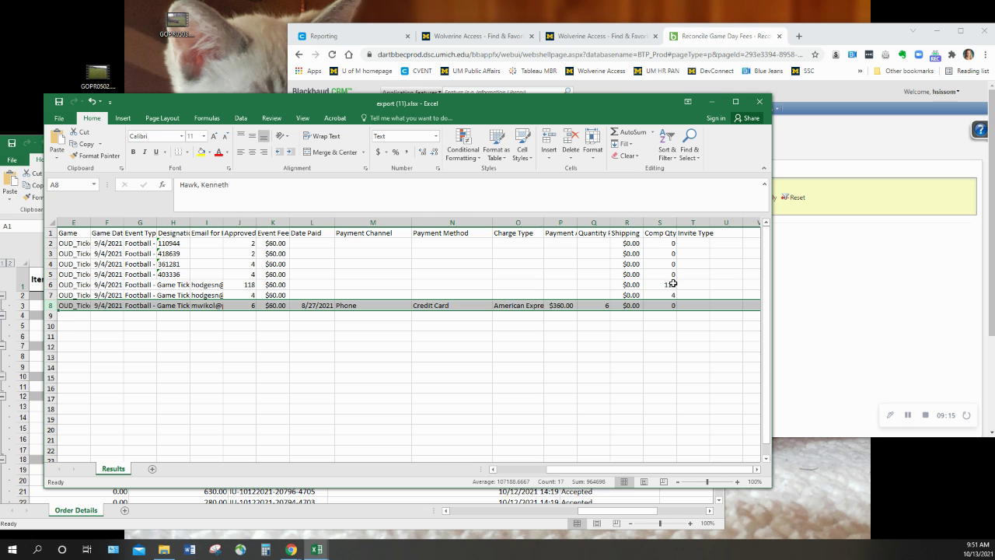
drag(672, 283, 671, 296)
drag(646, 471, 570, 481)
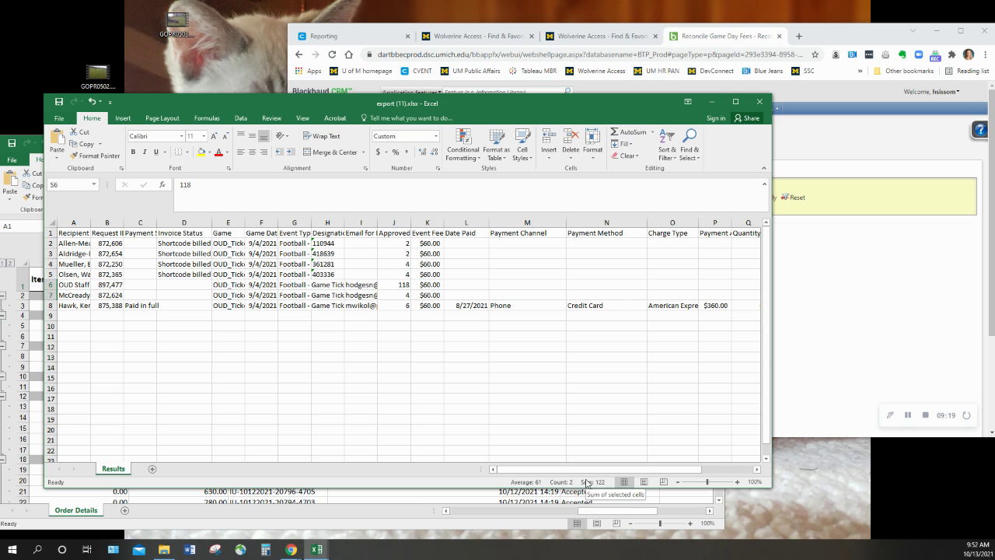
Review exported rows 2 through 8 in the workbook, then switch to the Reconcile Game Day Fees browser window and maximize it
drag(55, 243, 54, 309)
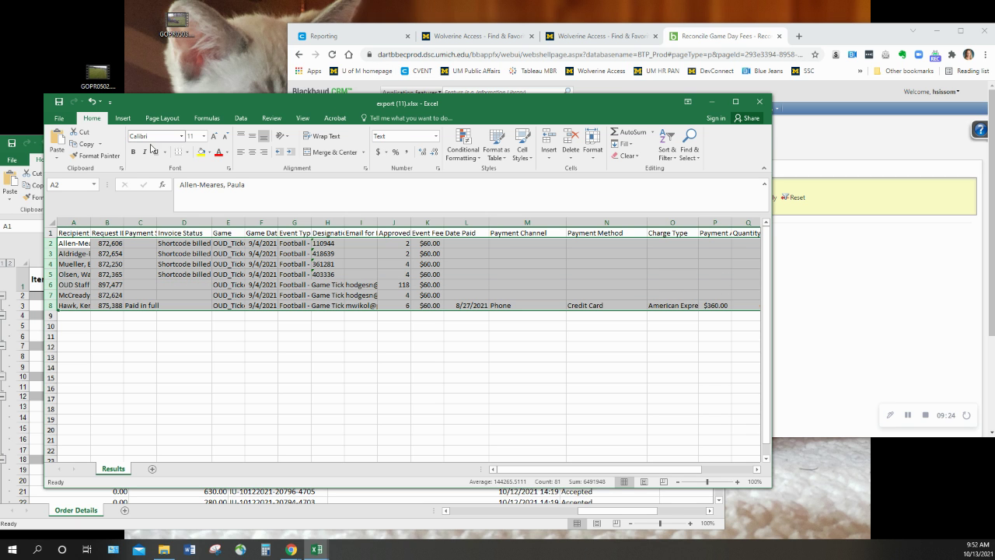
click(720, 40)
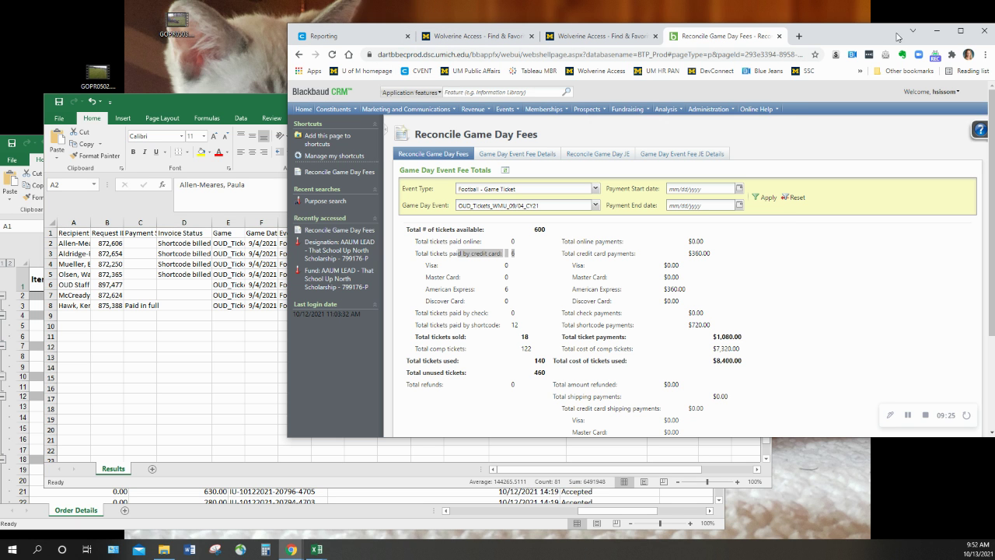
click(961, 31)
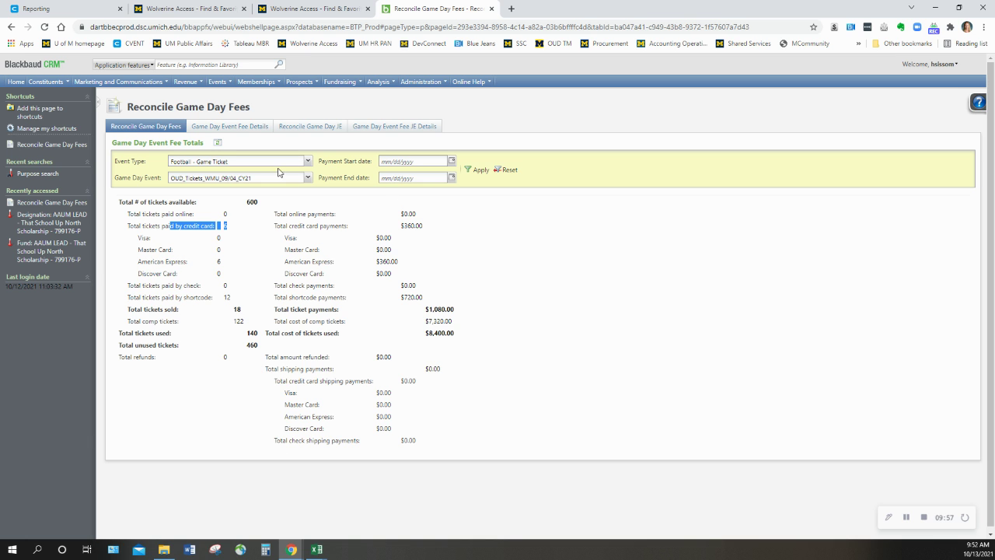
Examine the total unused tickets and the total tickets paid by shortcode in the Game Day Event Fee Totals
drag(260, 348, 246, 348)
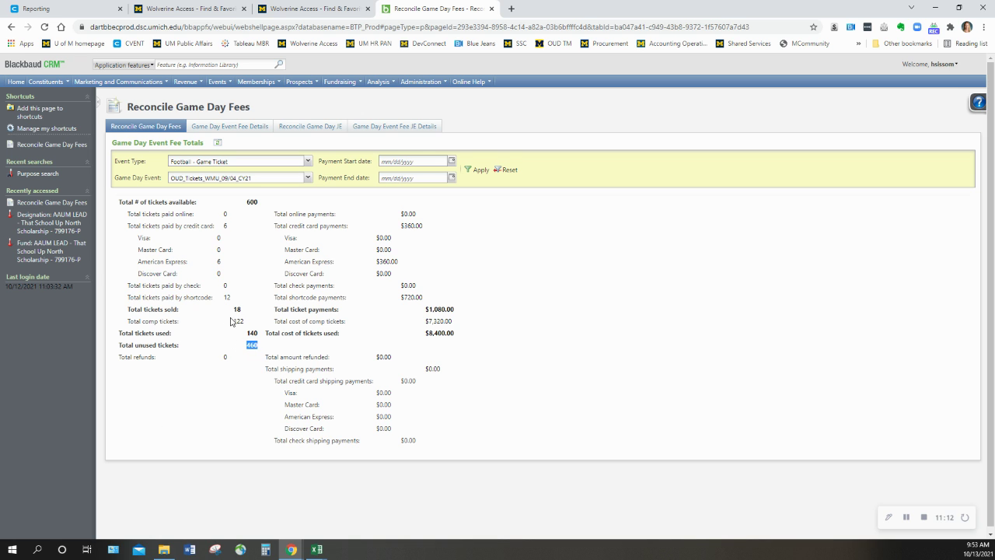
drag(232, 300, 126, 303)
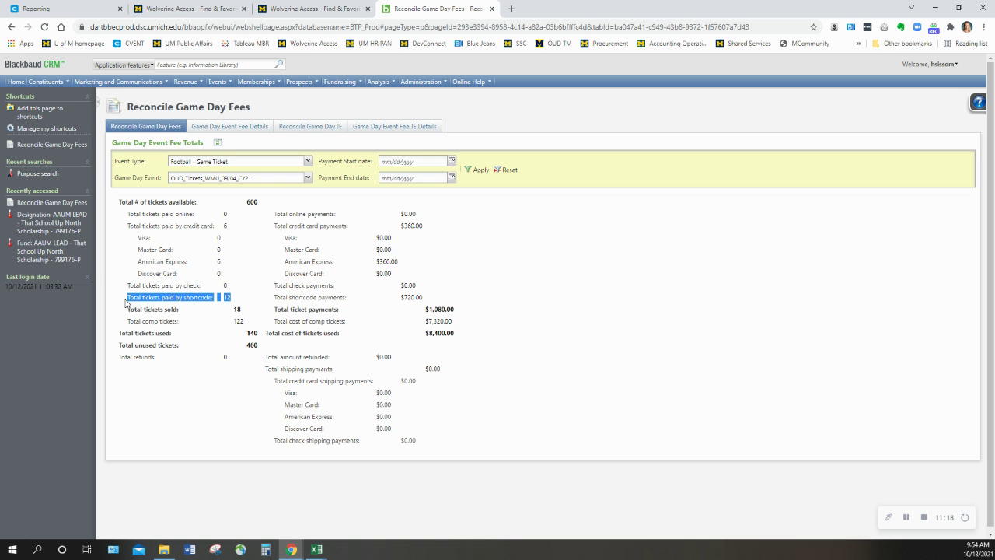
click(175, 297)
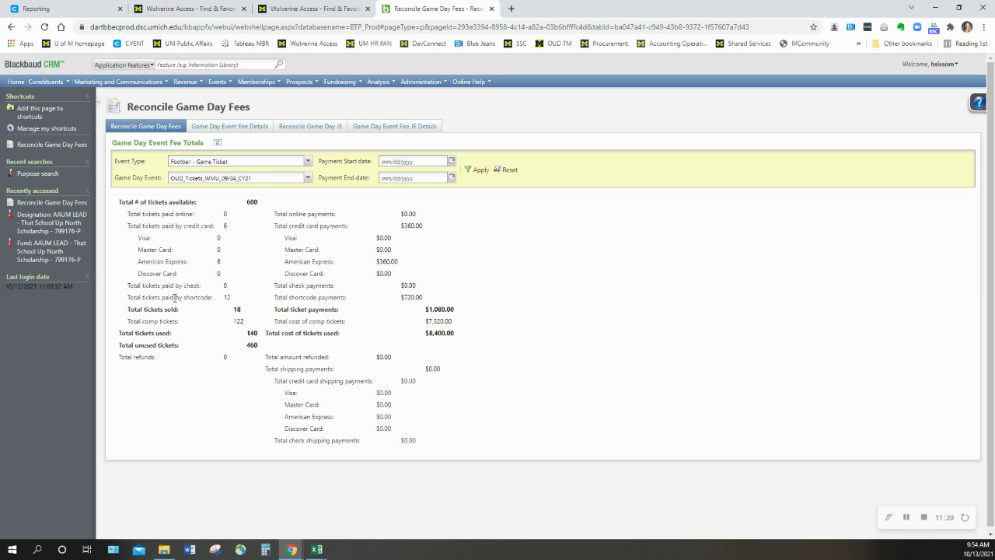
drag(233, 299, 135, 302)
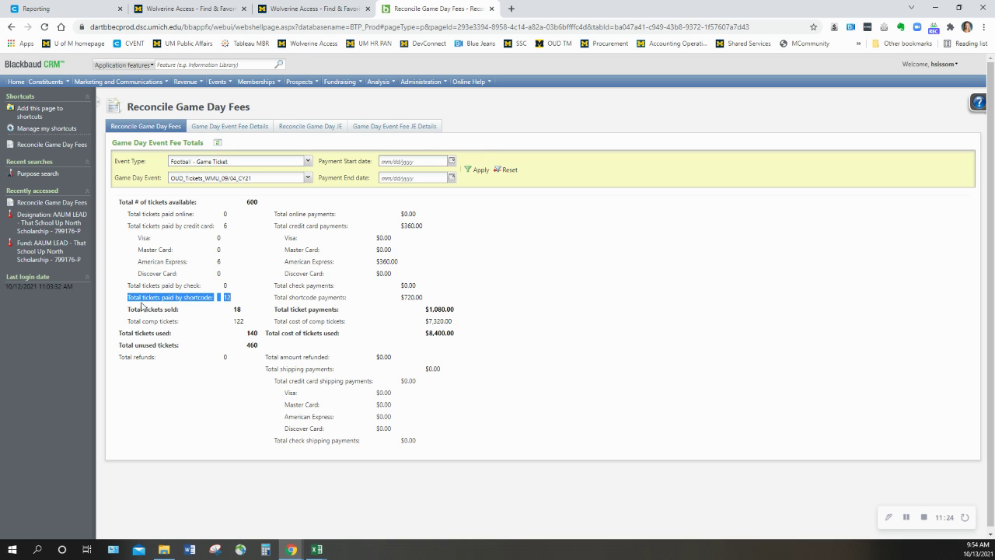